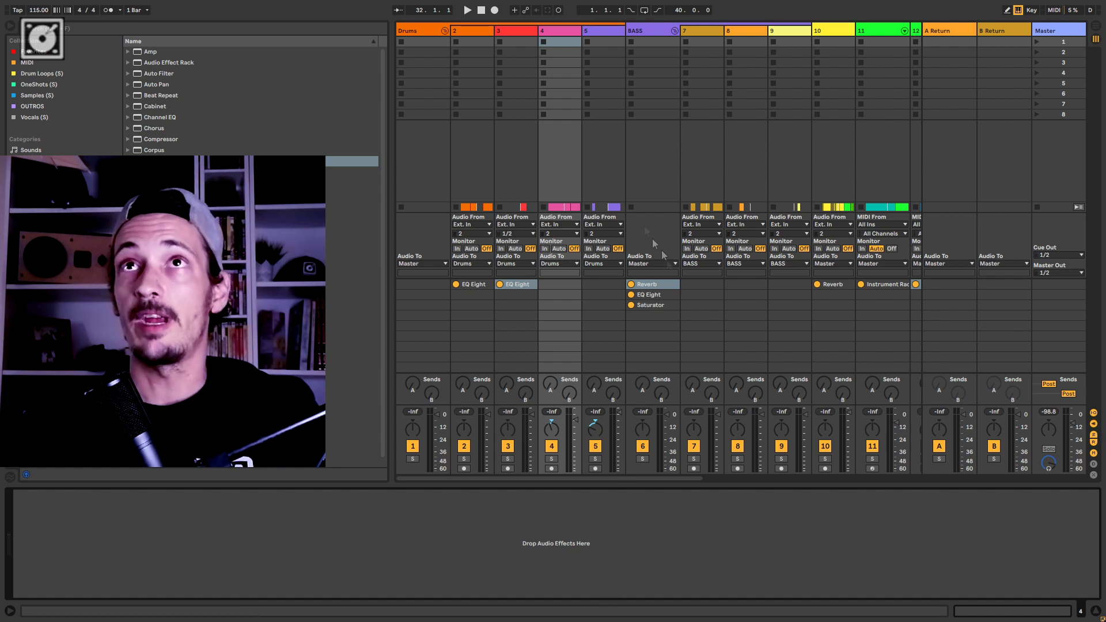
Step: Inspect the Reverb, EQ Eight and Saturator in the BASS group track's device chain
left_click(632, 32)
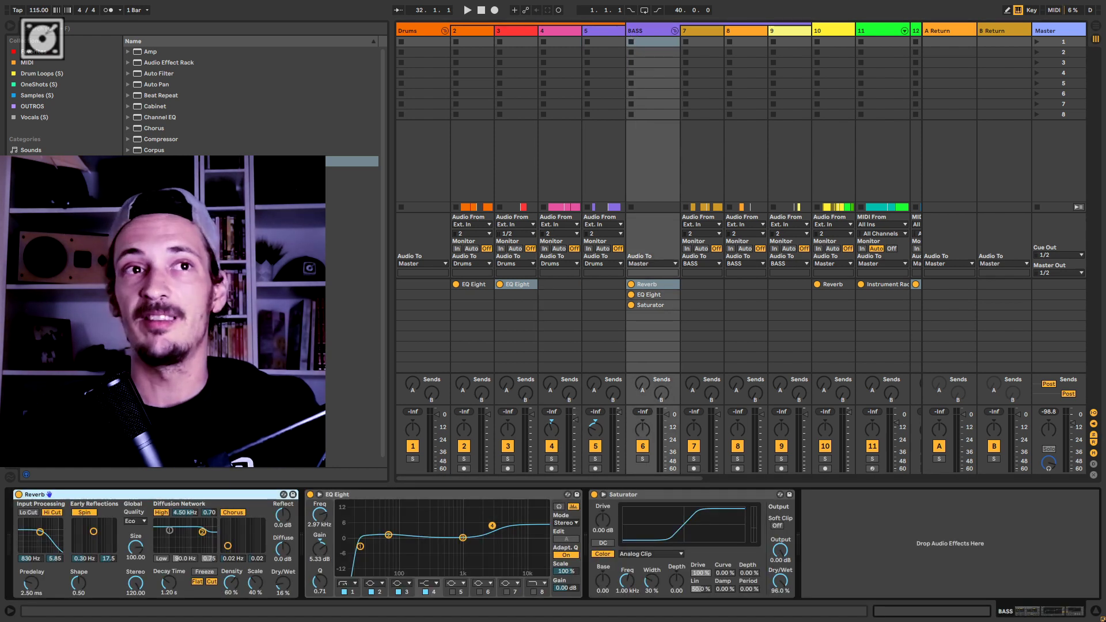
left_click(402, 498)
left_click(635, 494)
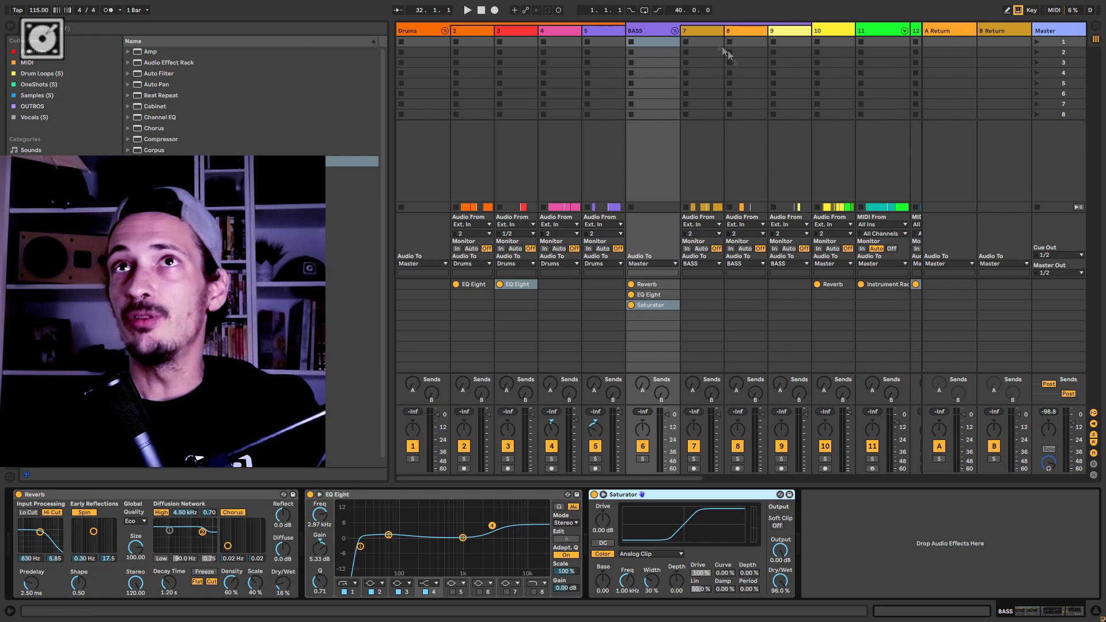
Step: Select track 7, view it in the Arrangement, and return to the BASS track in Session View
left_click(702, 38)
key("Tab")
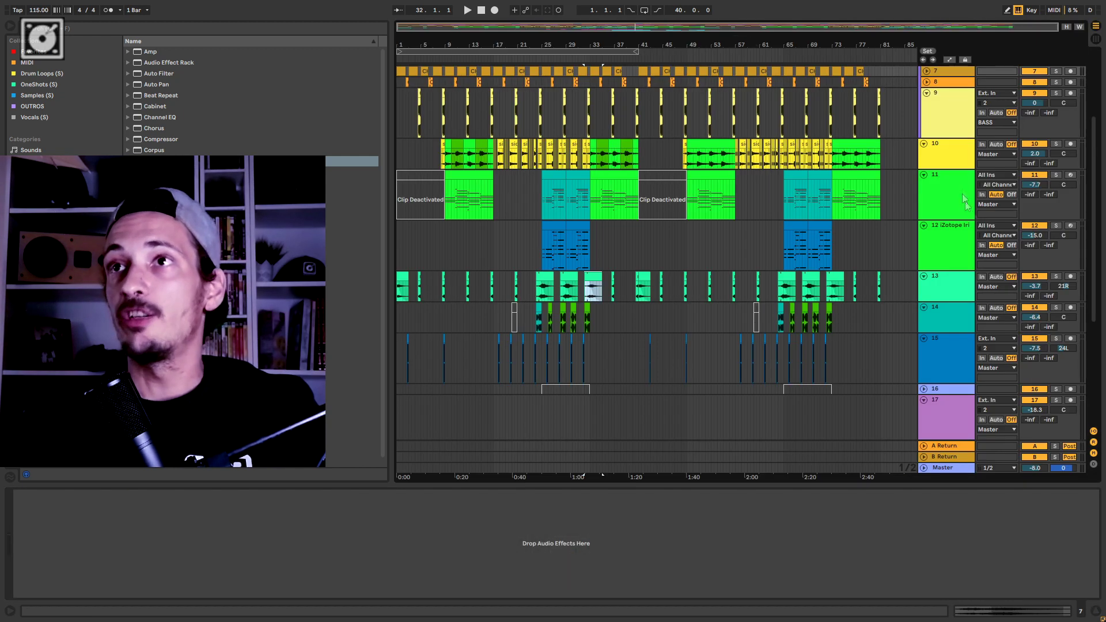
key("Tab")
left_click(648, 38)
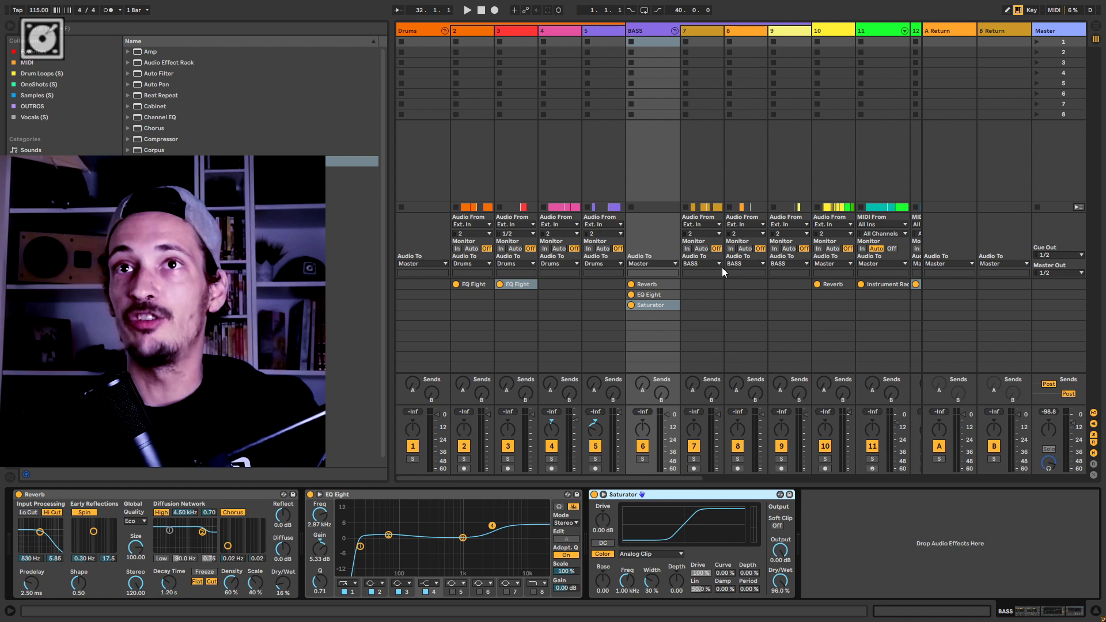
Step: Hide the device detail view and select Reverb in the BASS track's mixer device slots
left_click(1097, 612)
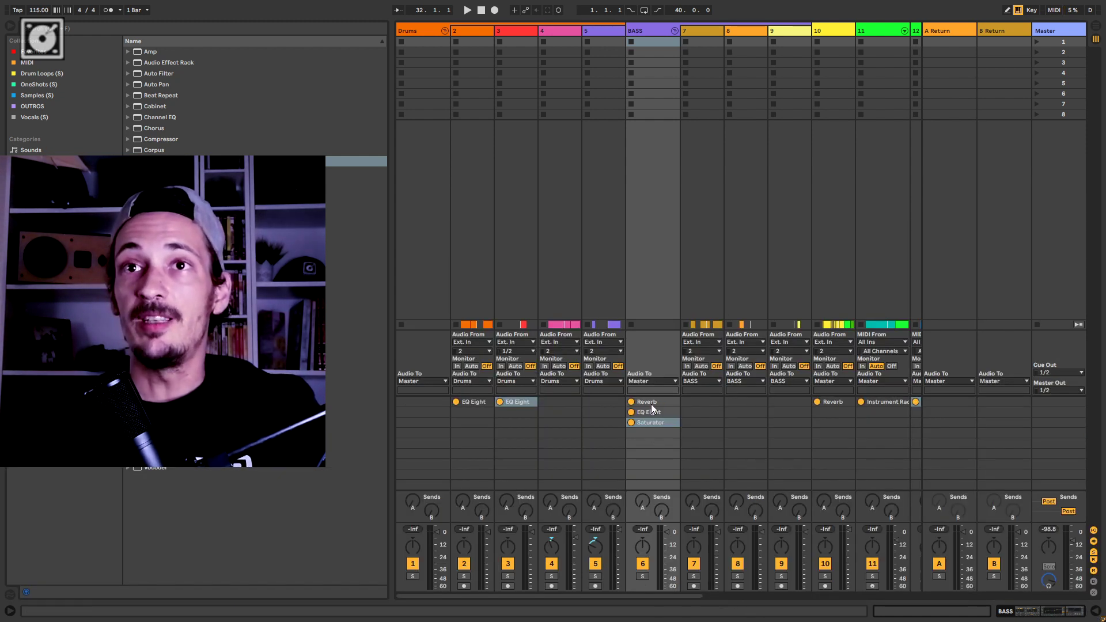
left_click(652, 403)
left_click_drag(685, 595, 656, 583)
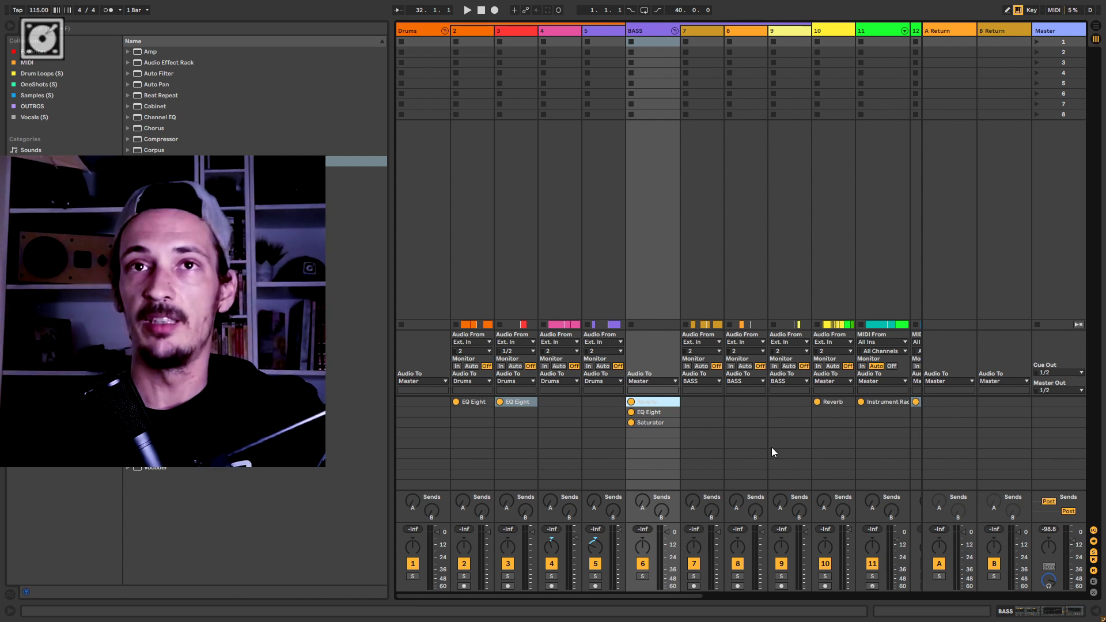
Step: Switch to Options.txt in Notepad, place its window above the device slots, and examine the -ShowDeviceSlots line
key("alt+Tab")
key("alt+Tab")
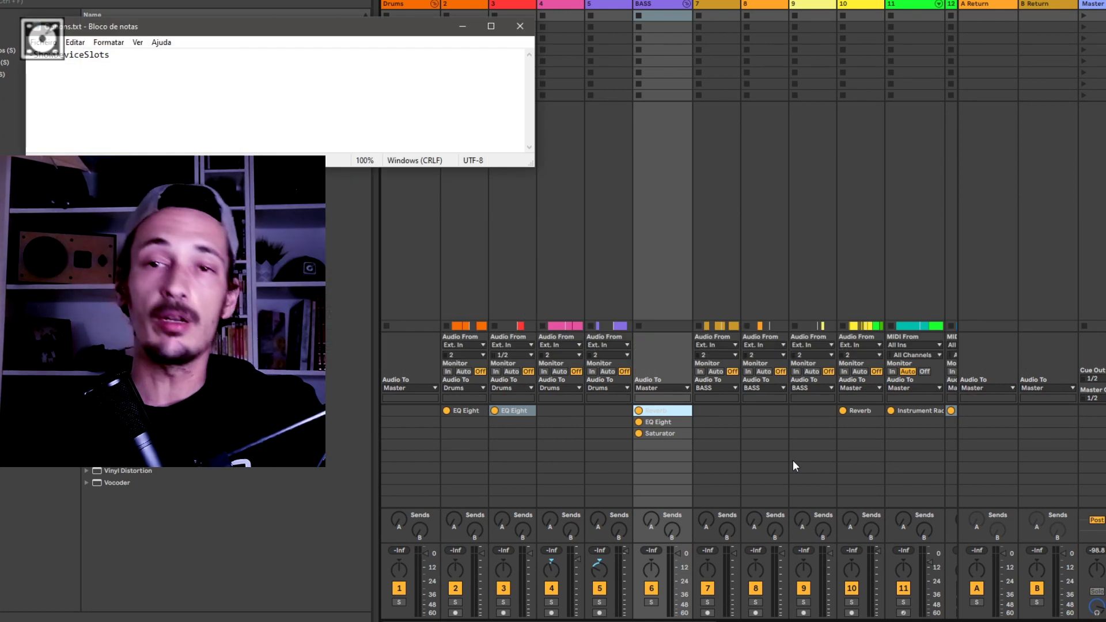
left_click_drag(200, 35, 668, 243)
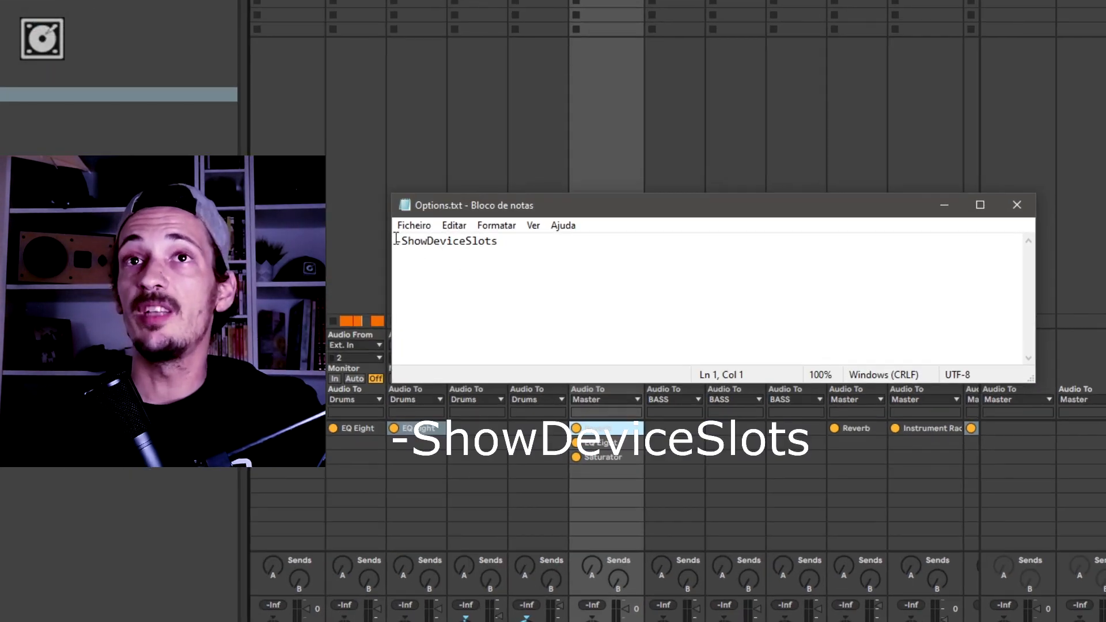
left_click(456, 250)
double_click(502, 249)
left_click(552, 249)
left_click_drag(556, 210, 487, 107)
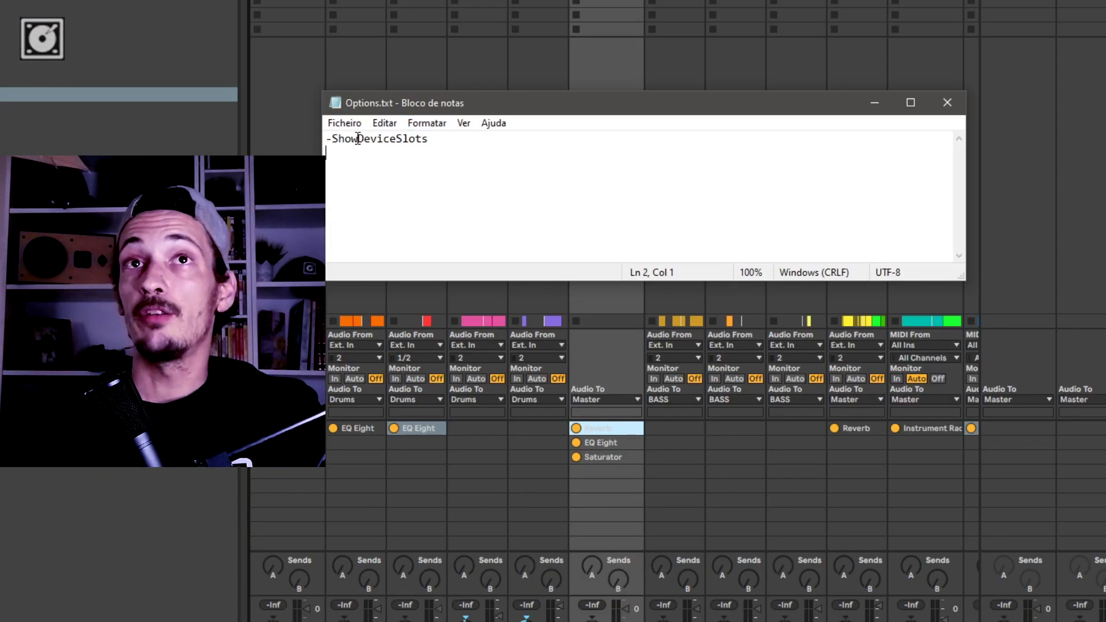
left_click_drag(358, 139, 404, 139)
left_click(403, 139)
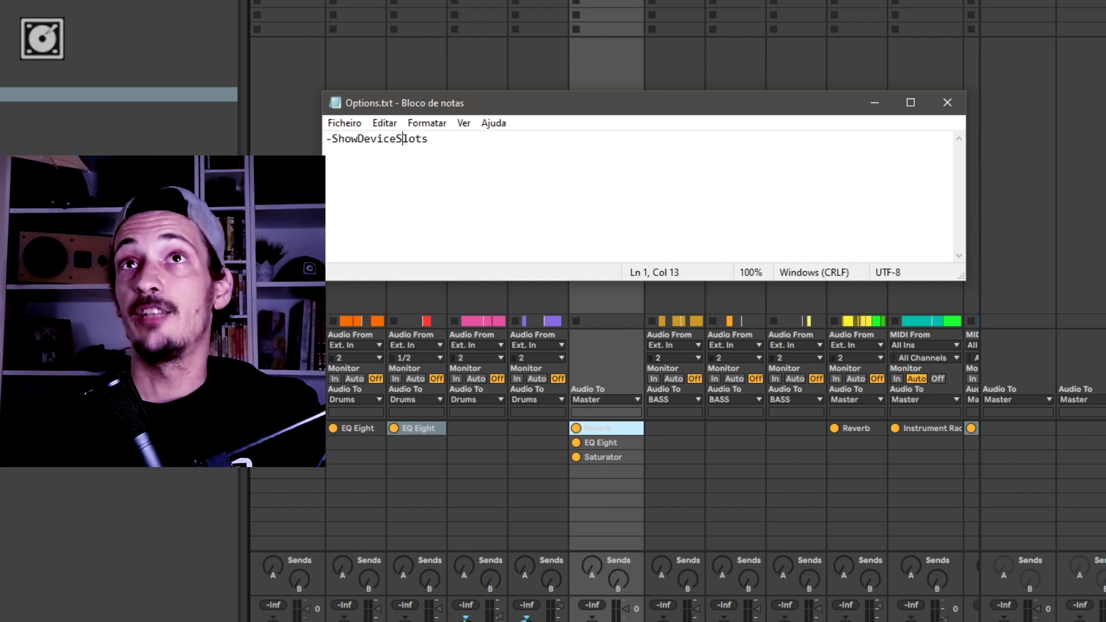
Step: Return to Options.txt in Notepad after a glance at the Live mixer and open the Save As dialog
left_click(618, 470)
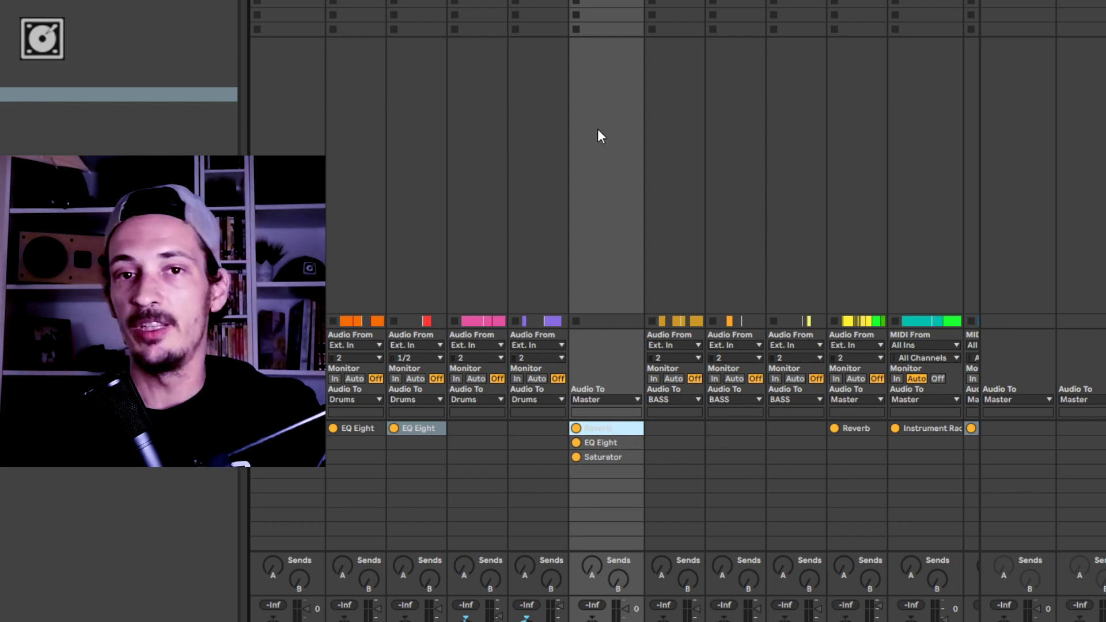
key("alt+Tab")
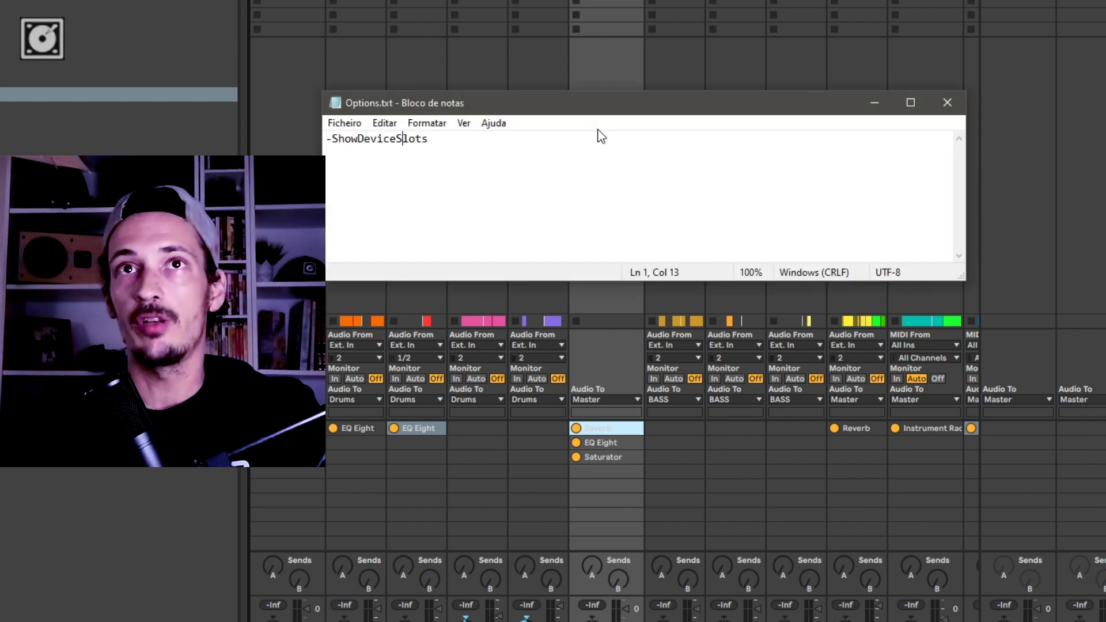
left_click(341, 123)
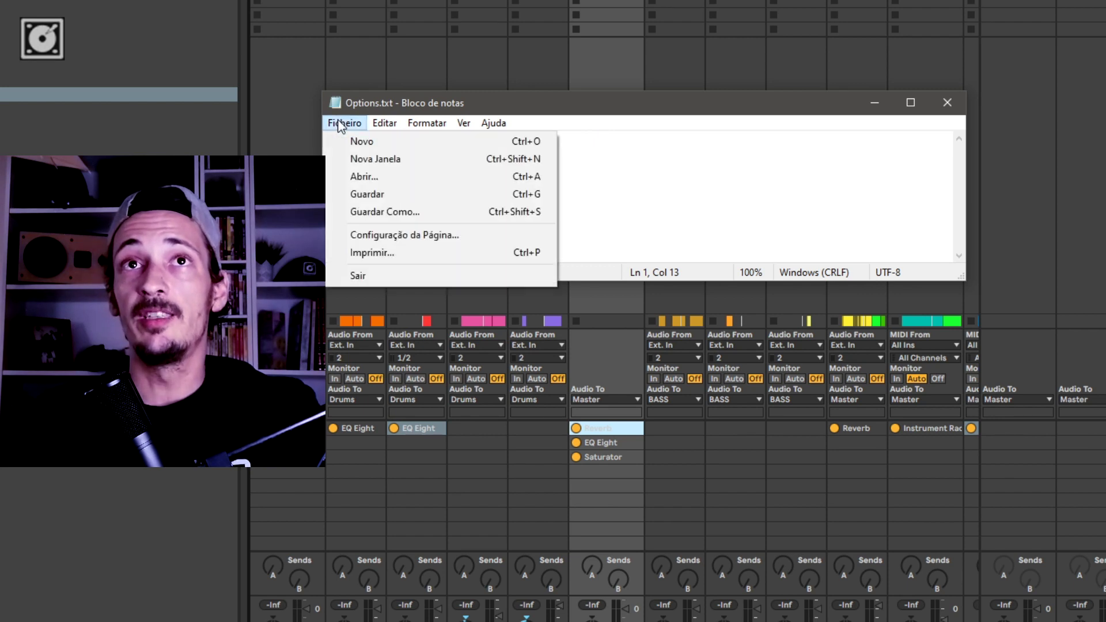
left_click(387, 211)
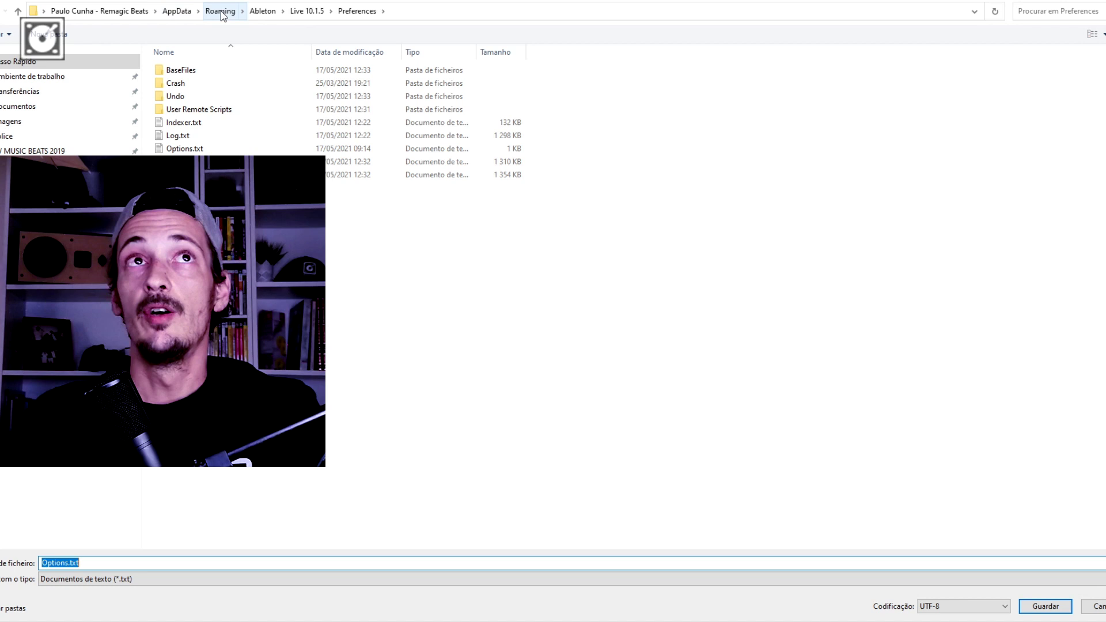
Step: Set the save location to AppData\Roaming\Ableton\Live 10.1.5\Preferences, starting from the user folder
left_click(78, 12)
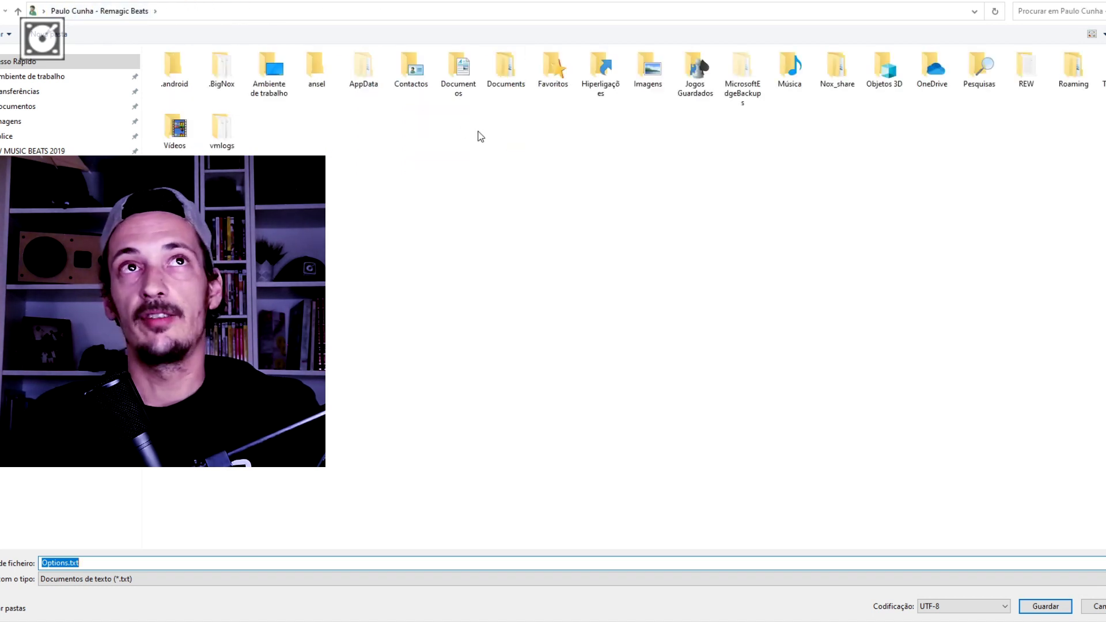
left_click(375, 77)
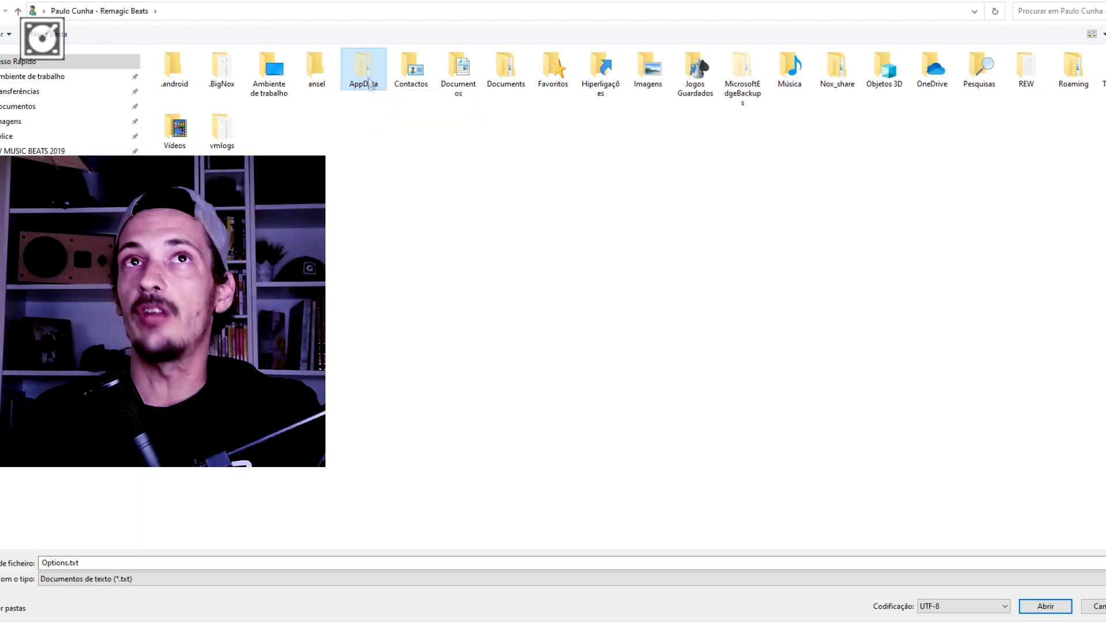
double_click(368, 78)
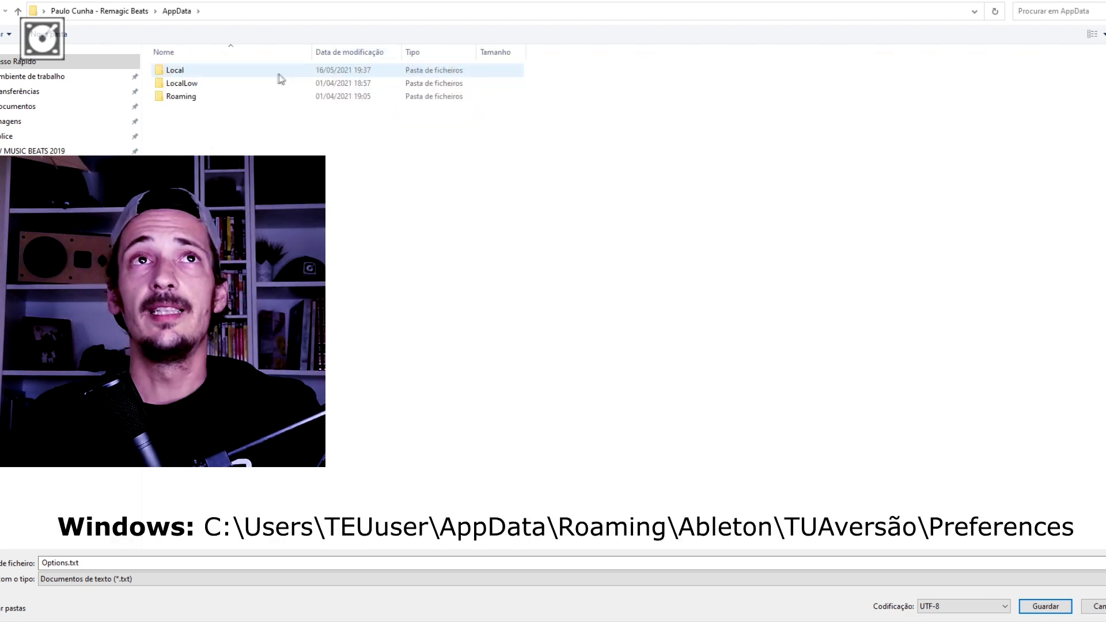
left_click(228, 97)
double_click(212, 102)
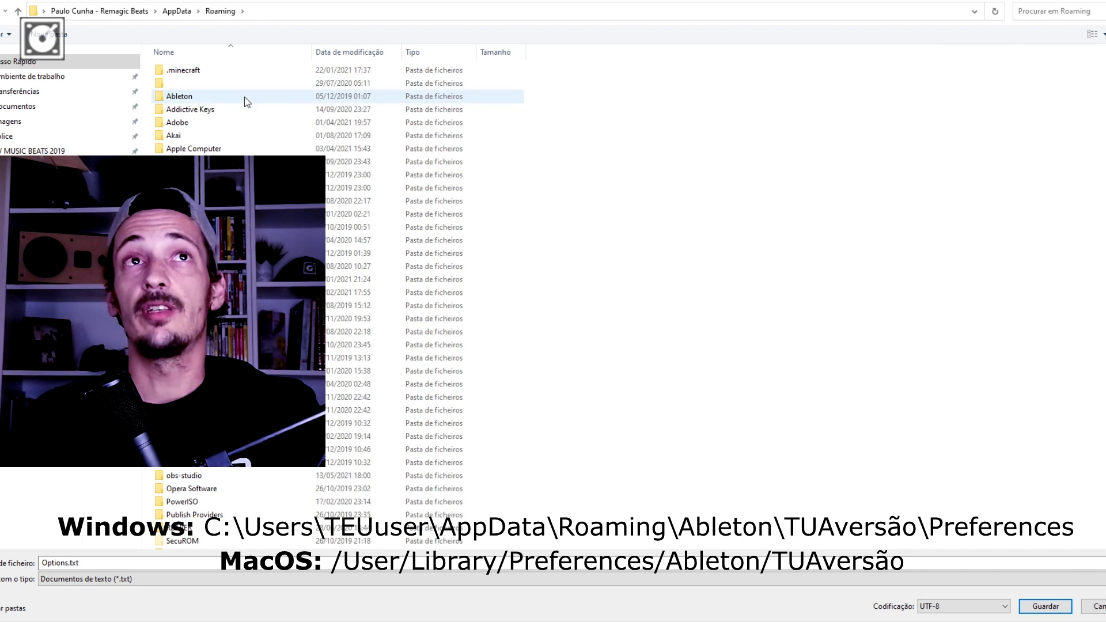
double_click(209, 98)
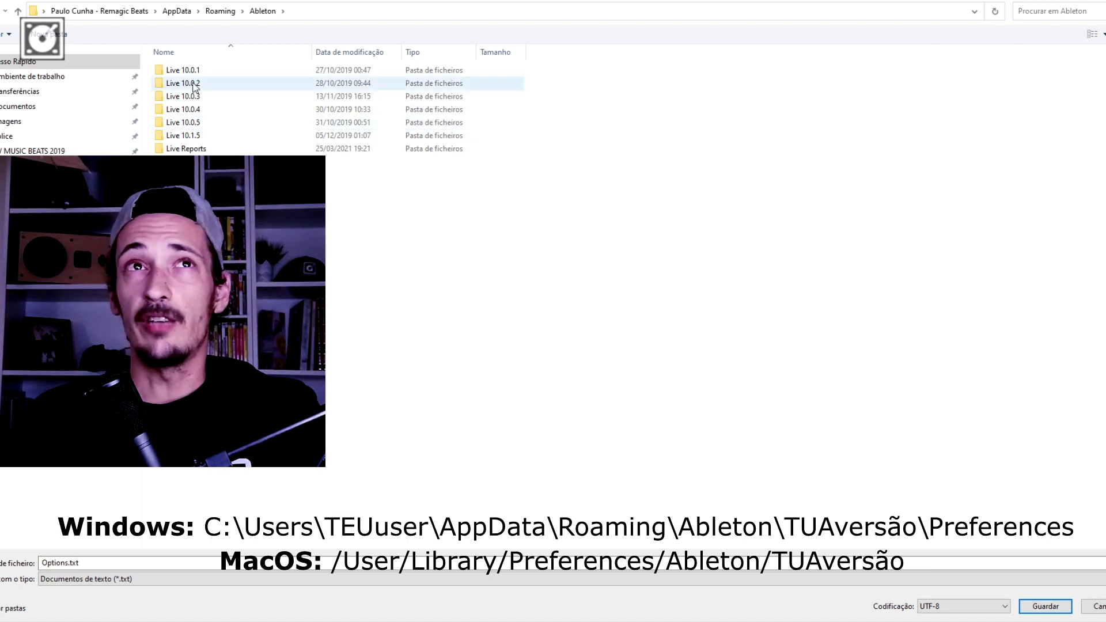
double_click(194, 137)
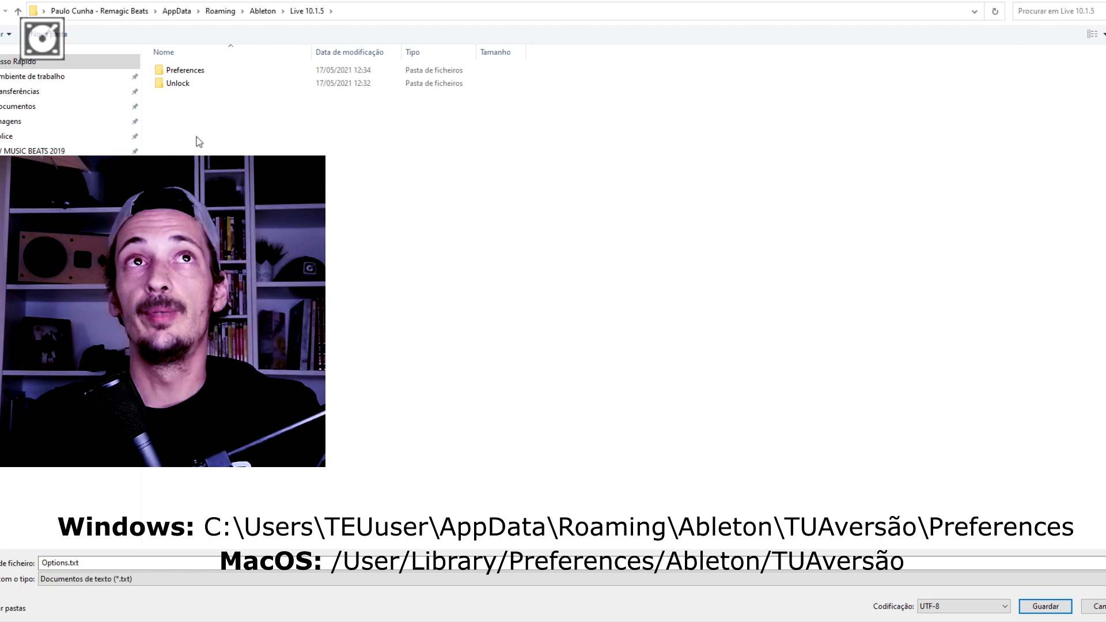
double_click(192, 72)
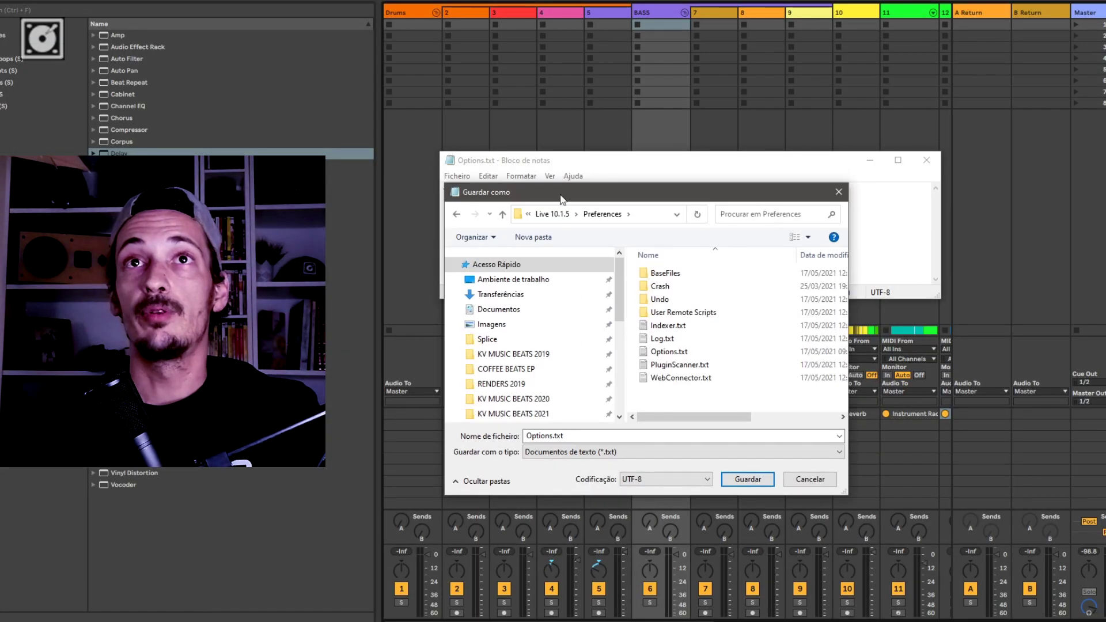
Step: Move the Save As dialog clear of the text, highlight the file name Options.txt, and cancel saving
left_click_drag(562, 199, 599, 254)
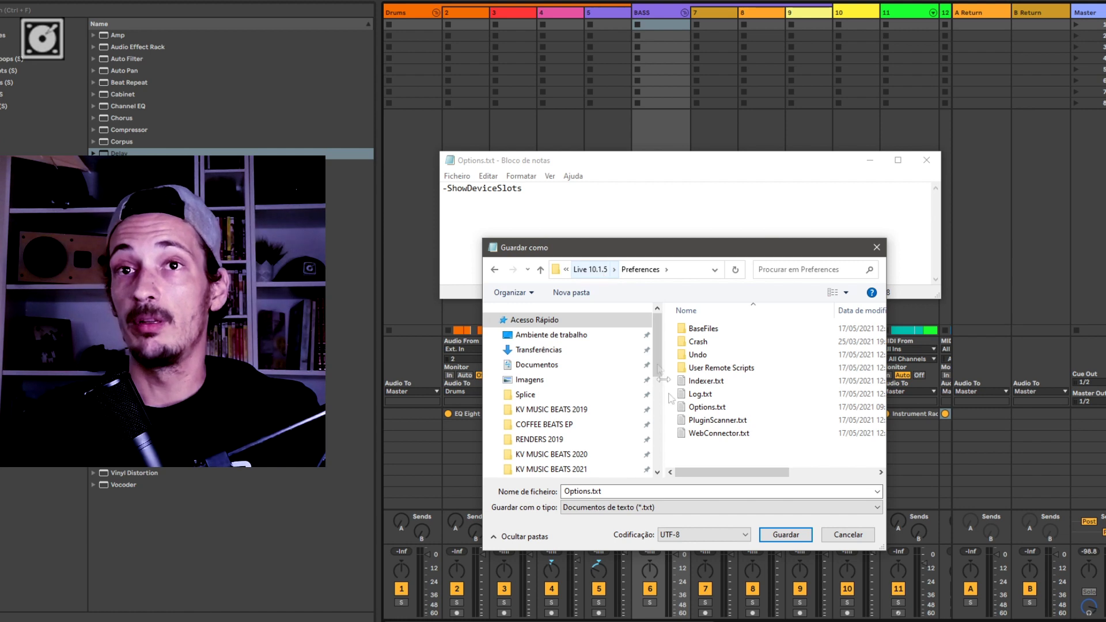
double_click(590, 493)
left_click(590, 493)
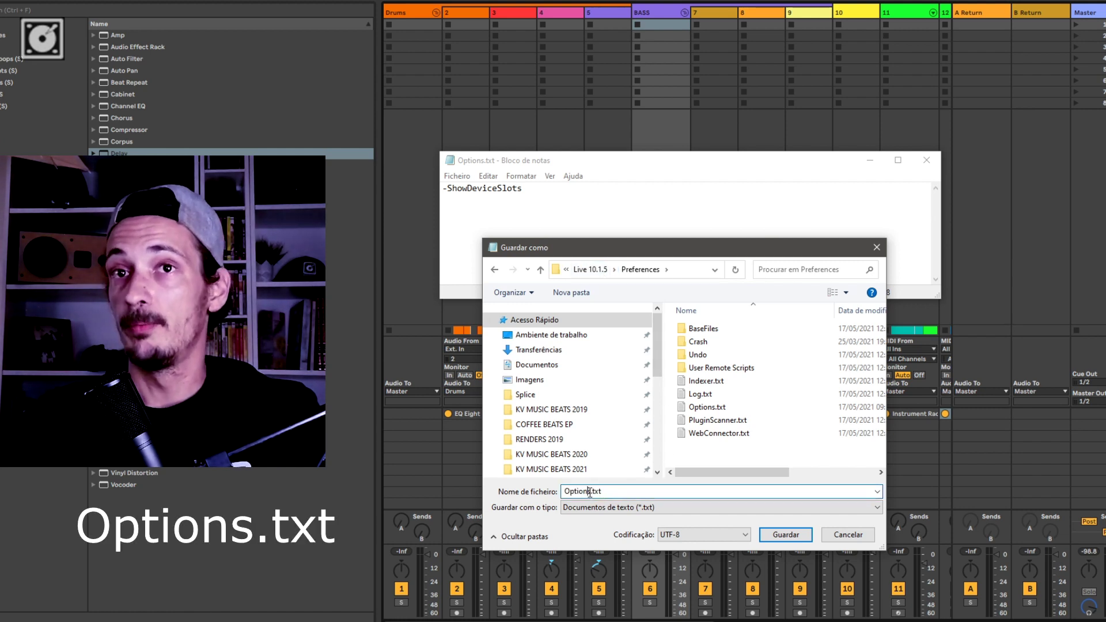
left_click_drag(627, 494, 548, 478)
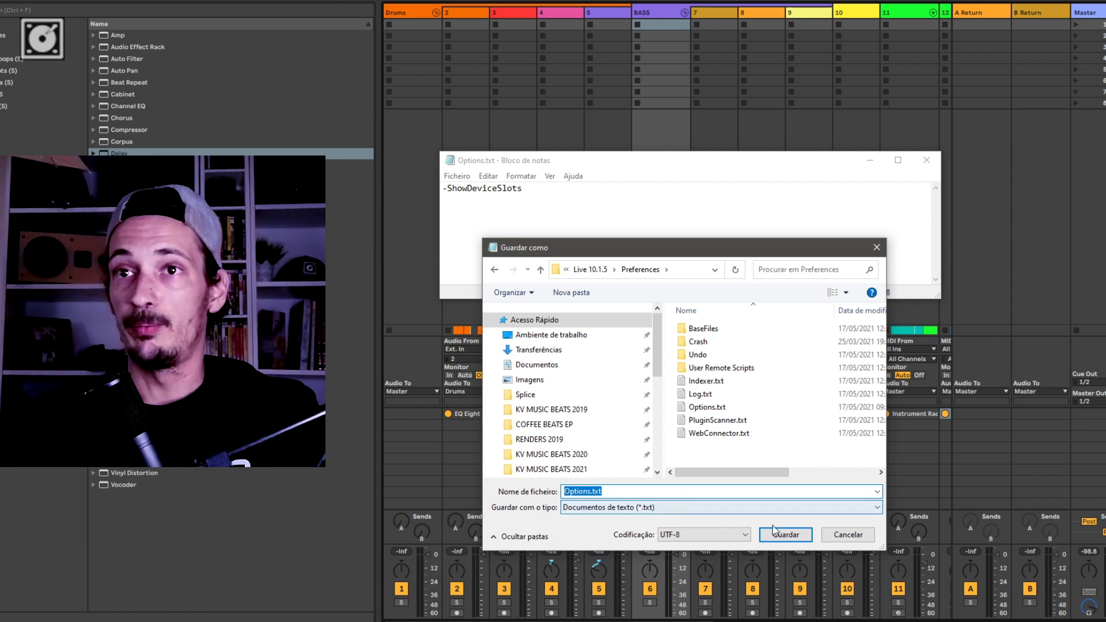
left_click(847, 535)
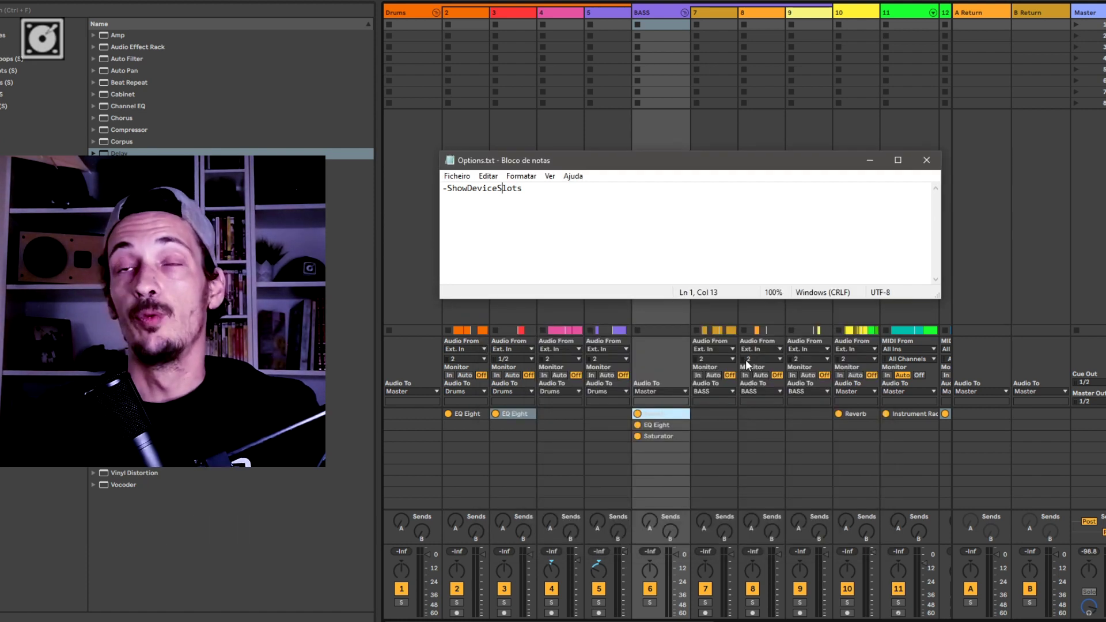
Step: Switch to File Explorer, locate Options.txt in the Live 10.1.5 Preferences folder, and minimize the Explorer and Notepad windows
key("alt+Tab")
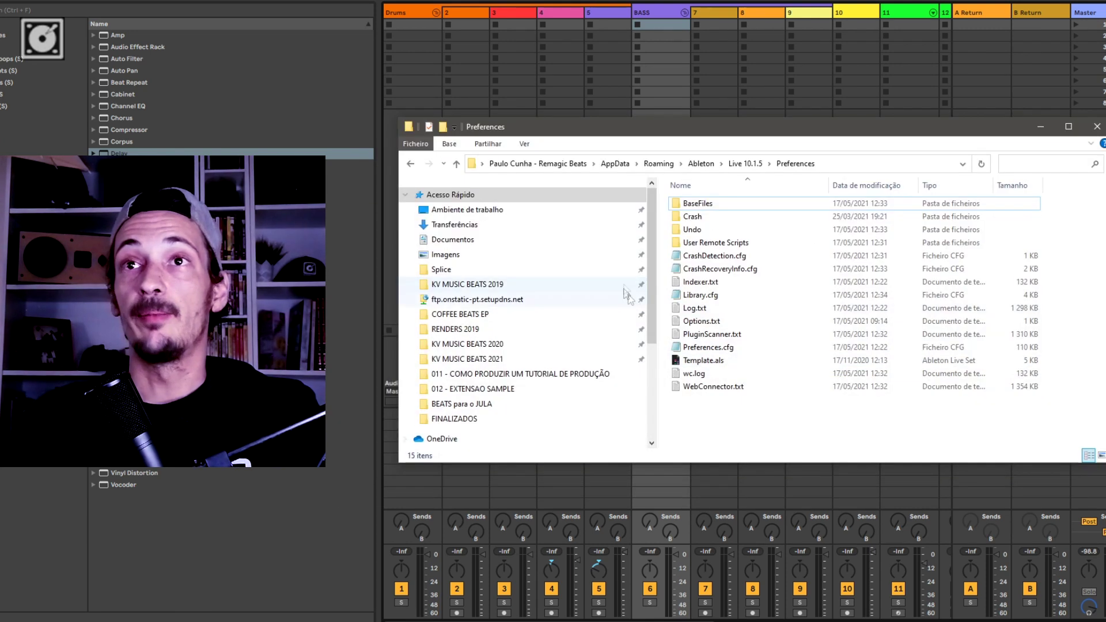
left_click(710, 323)
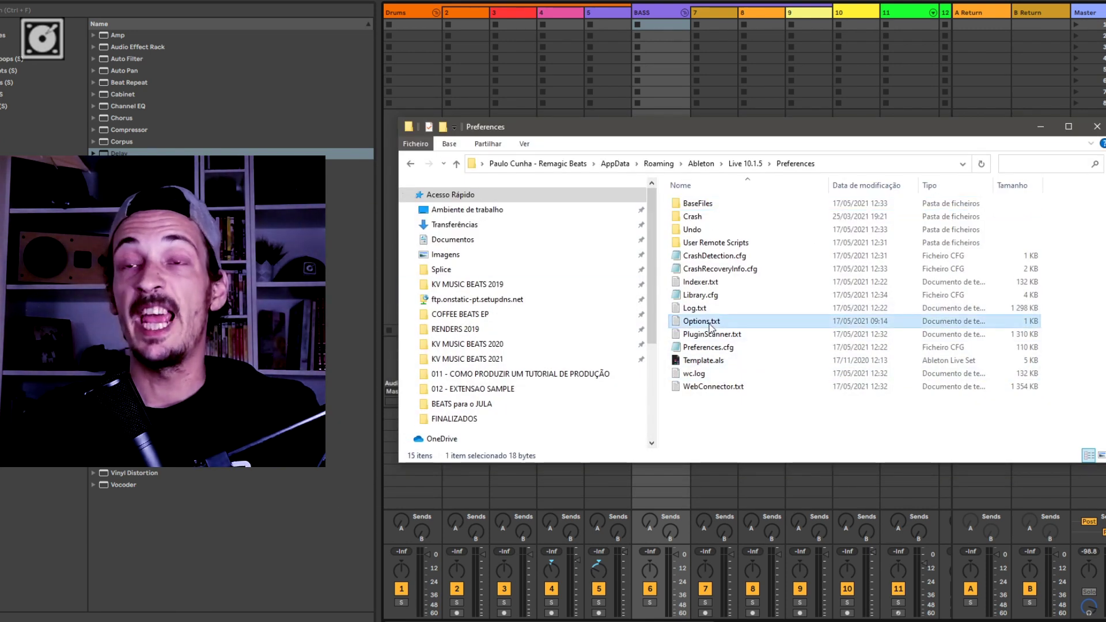
left_click(1038, 131)
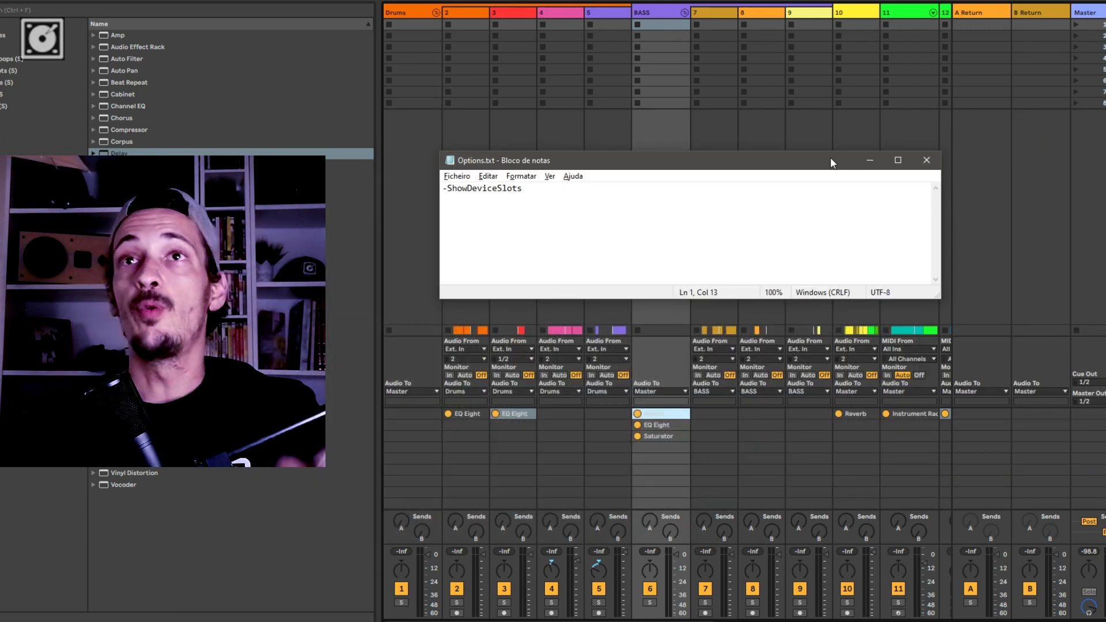
left_click(865, 160)
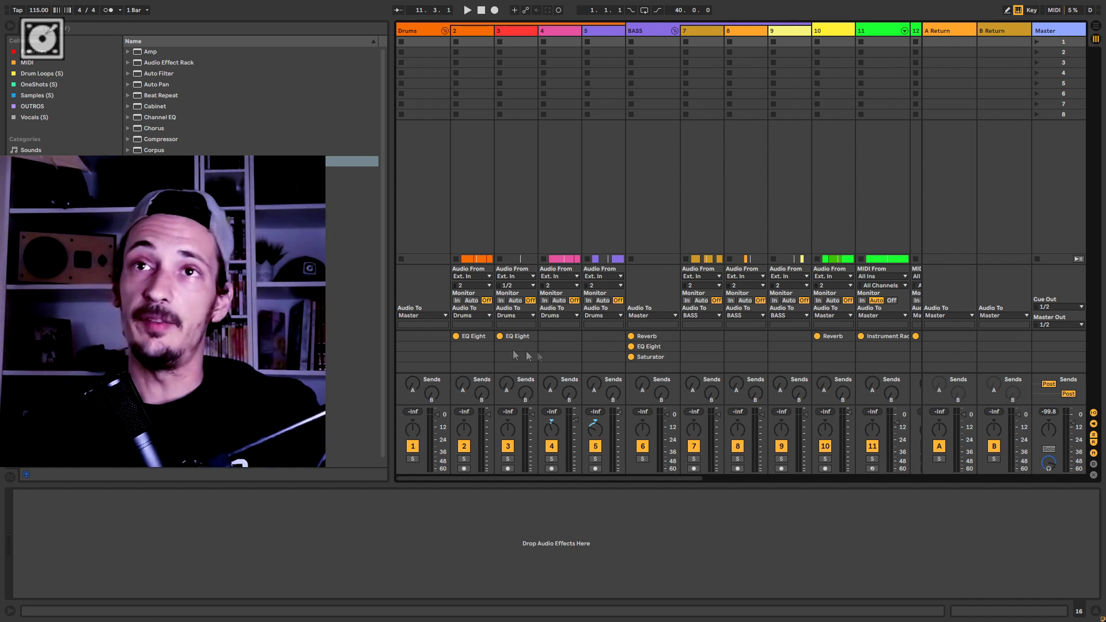
Step: View the EQ Eight on BASS and on track 3 from their mixer device slots, and hide the detail view
left_click(654, 346)
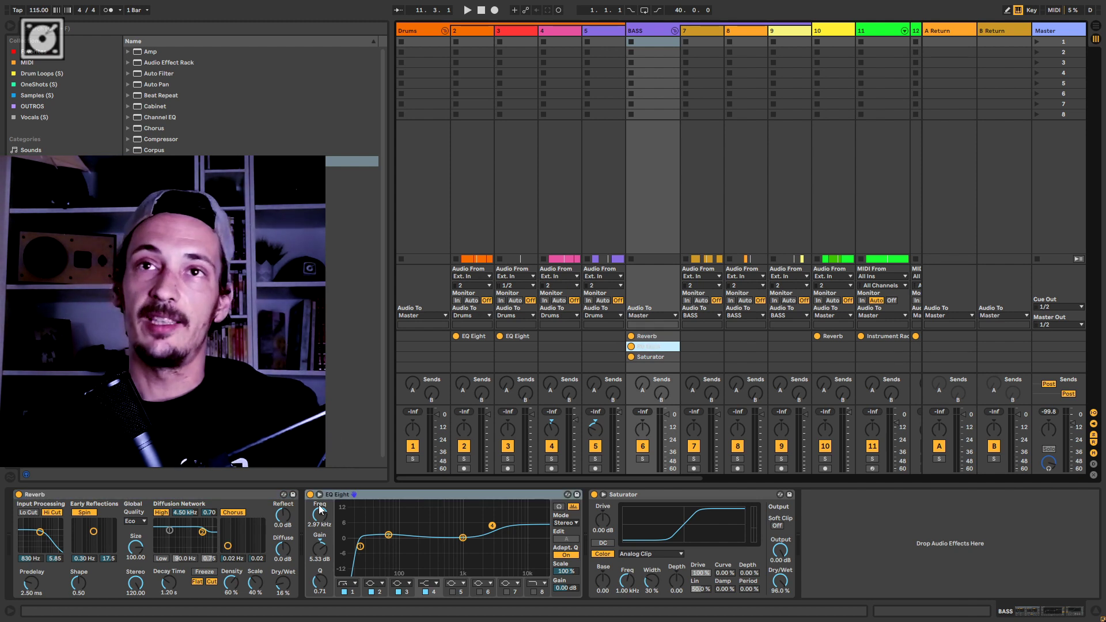
left_click(514, 336)
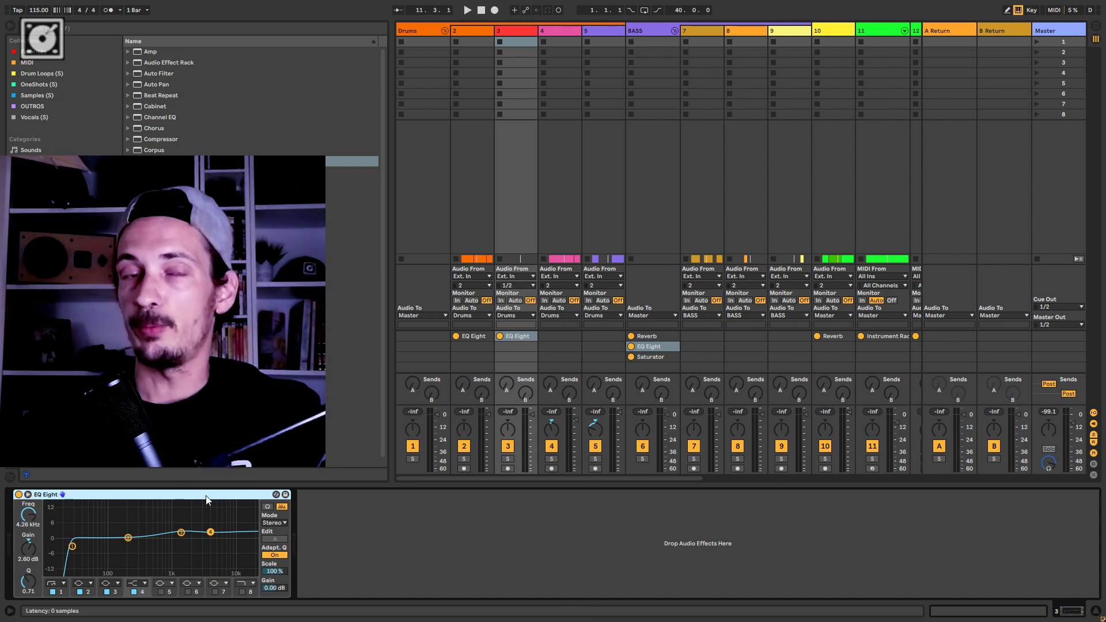
left_click(1096, 611)
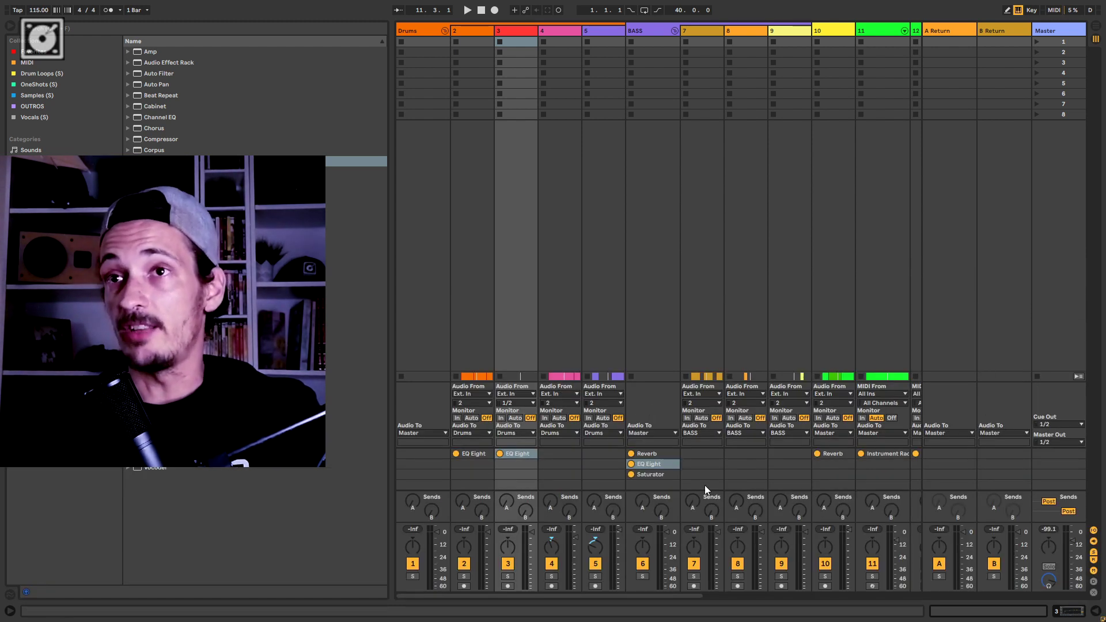
Step: Move EQ Eight after Reverb in track 20's device chain and hide the detail view
left_click_drag(677, 598, 922, 611)
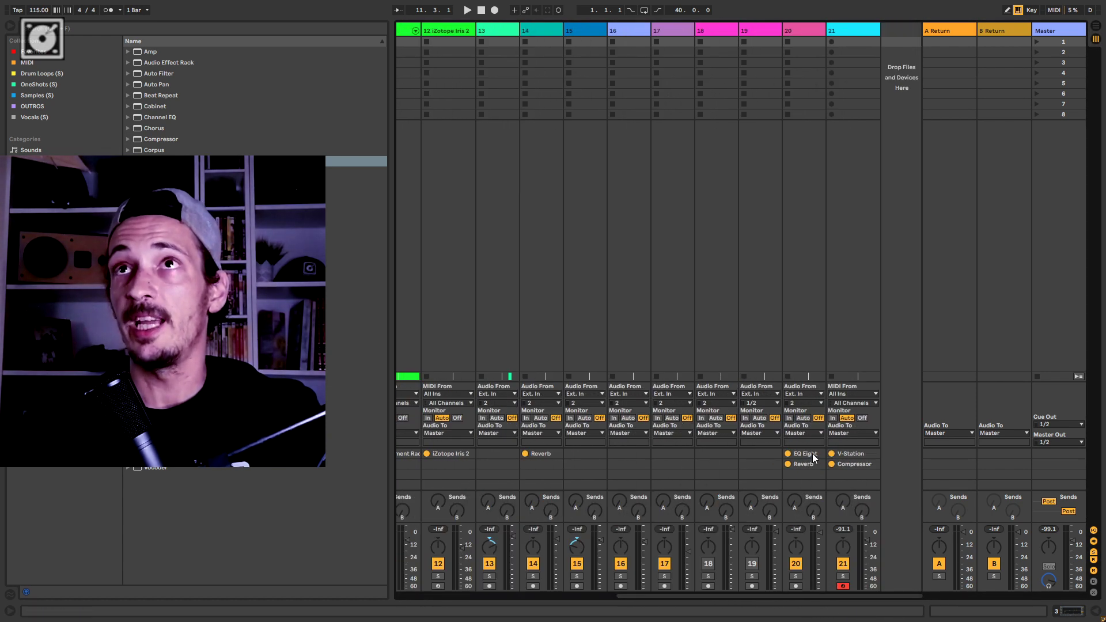
left_click_drag(814, 458, 404, 495)
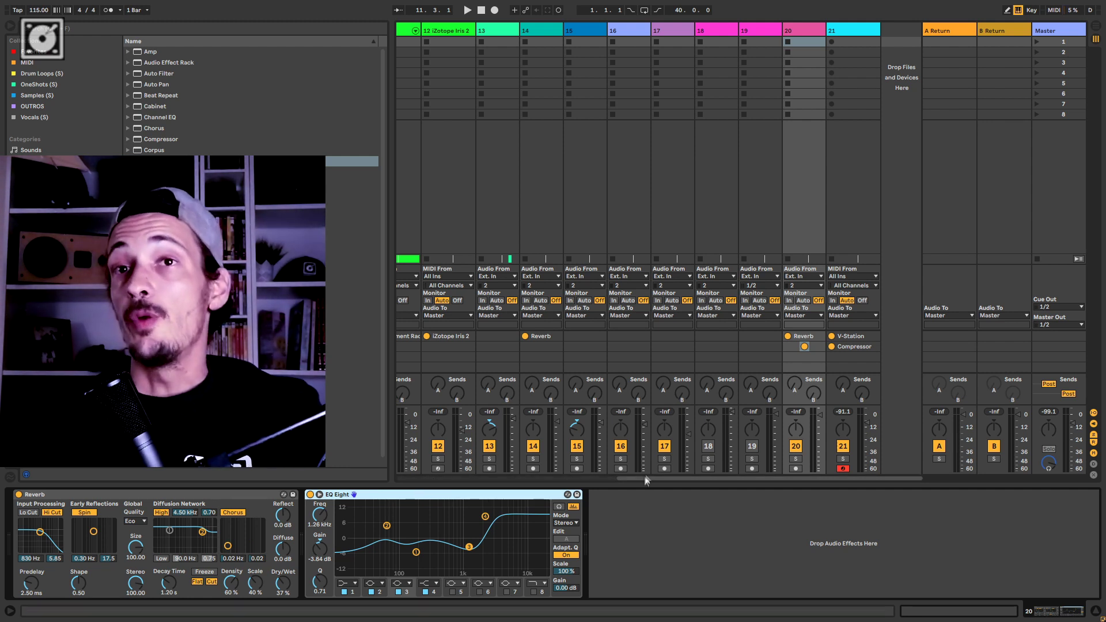
left_click_drag(647, 479, 553, 483)
left_click(1097, 610)
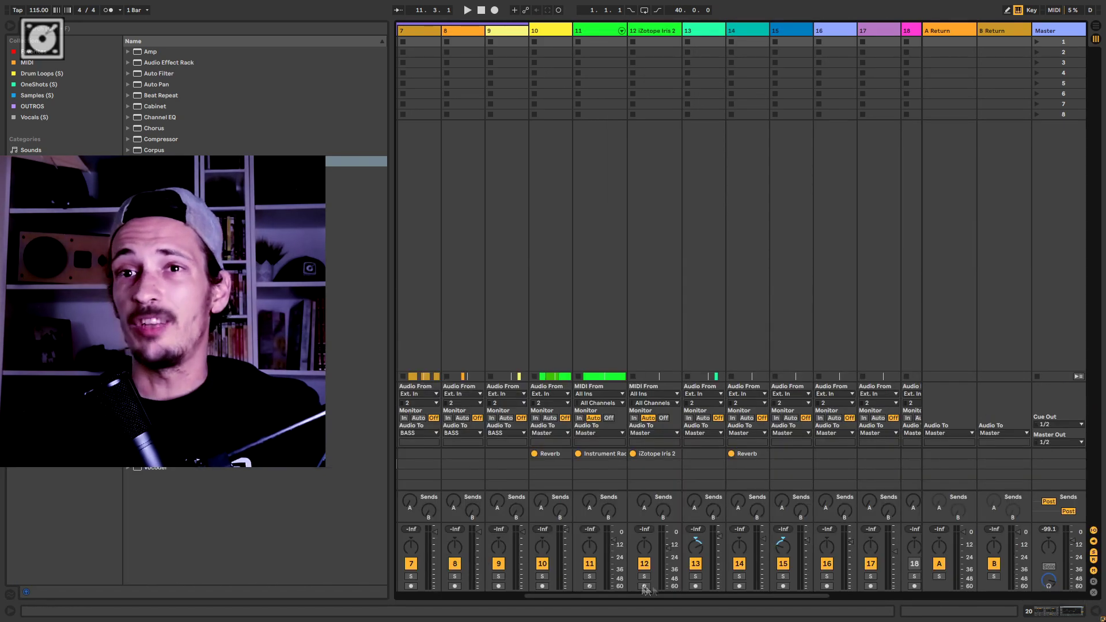
Step: Widen track 20 in the mixer enough for the Reverb and EQ Eight names to fit in its device slots
left_click_drag(630, 600, 810, 601)
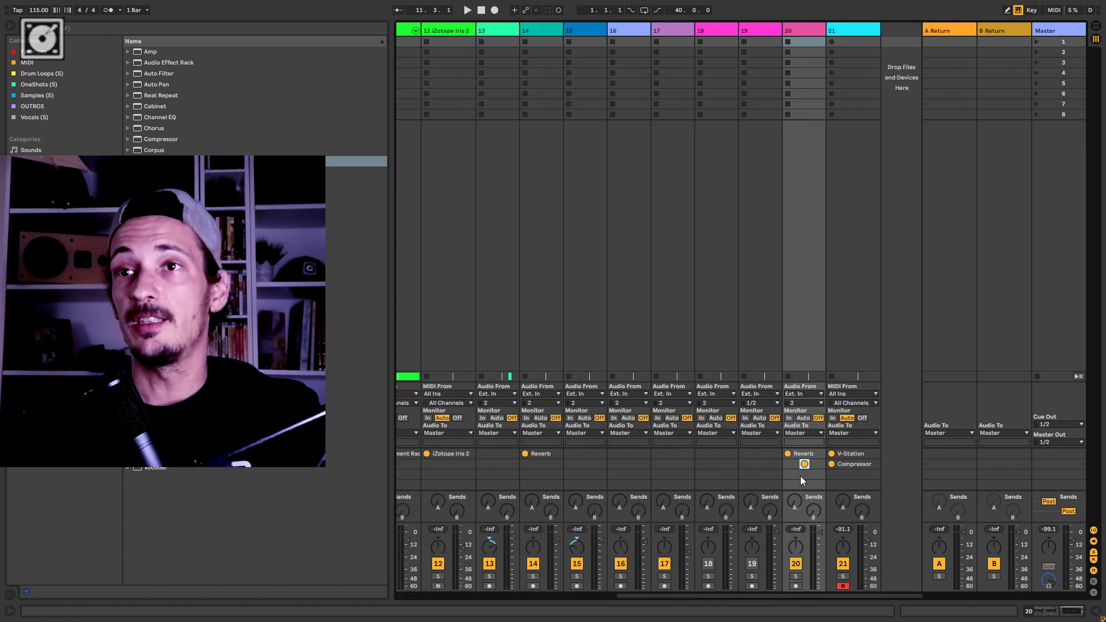
left_click_drag(800, 459, 810, 456)
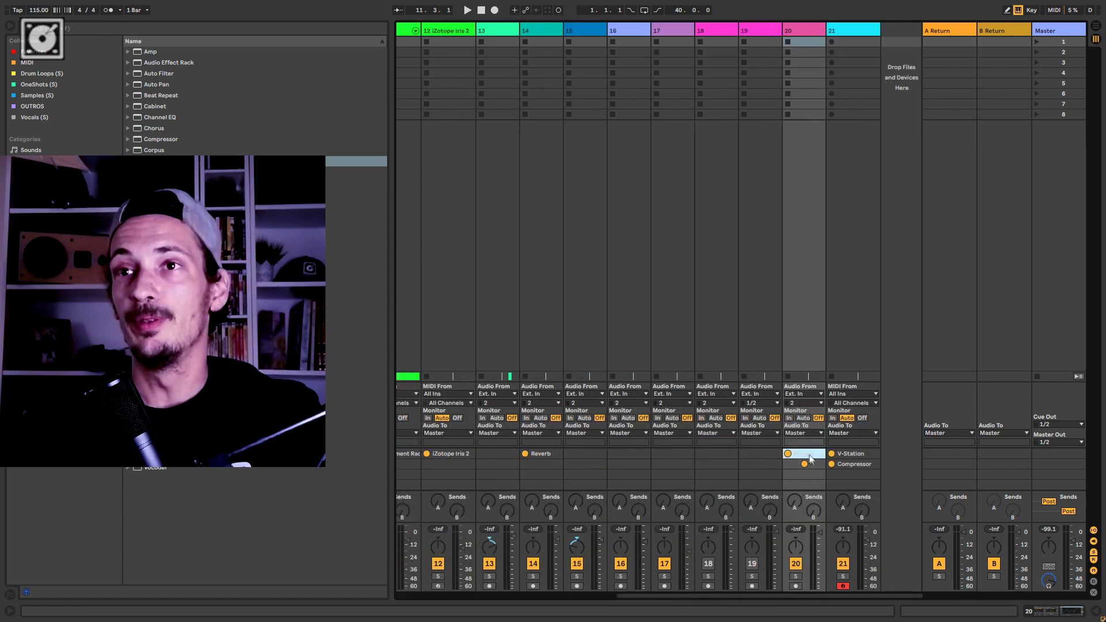
left_click(807, 465)
mouse_move(823, 31)
left_mouse_down()
mouse_move(911, 30)
mouse_move(830, 25)
left_mouse_up()
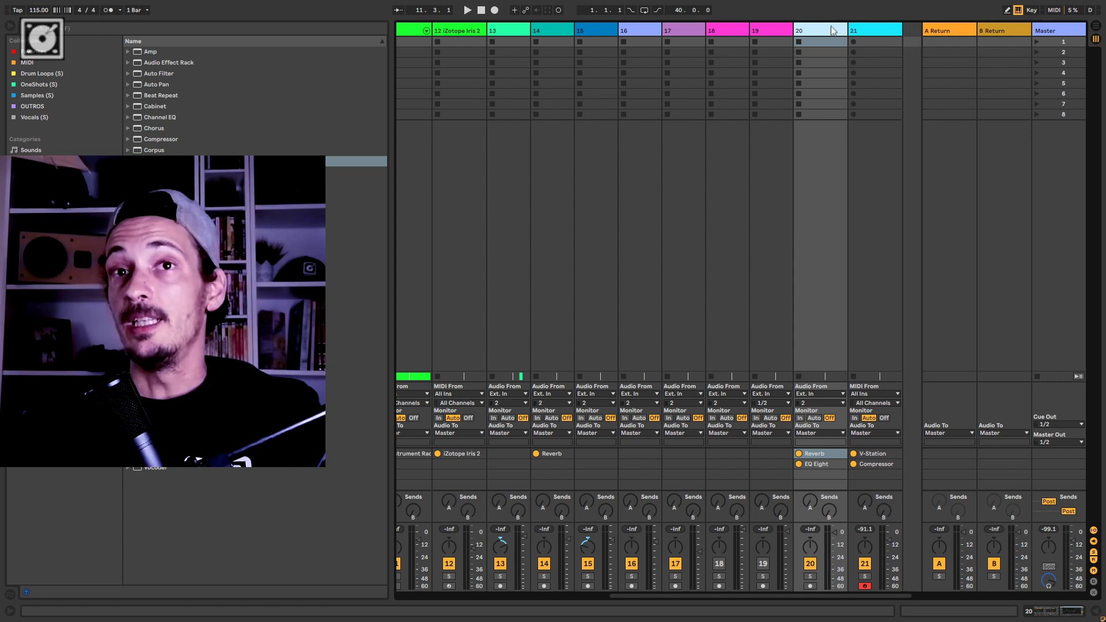
Step: Switch EQ Eight and Reverb off and back on from track 20's device slots, and move Reverb after EQ Eight
left_click_drag(791, 597, 830, 585)
left_click(777, 464)
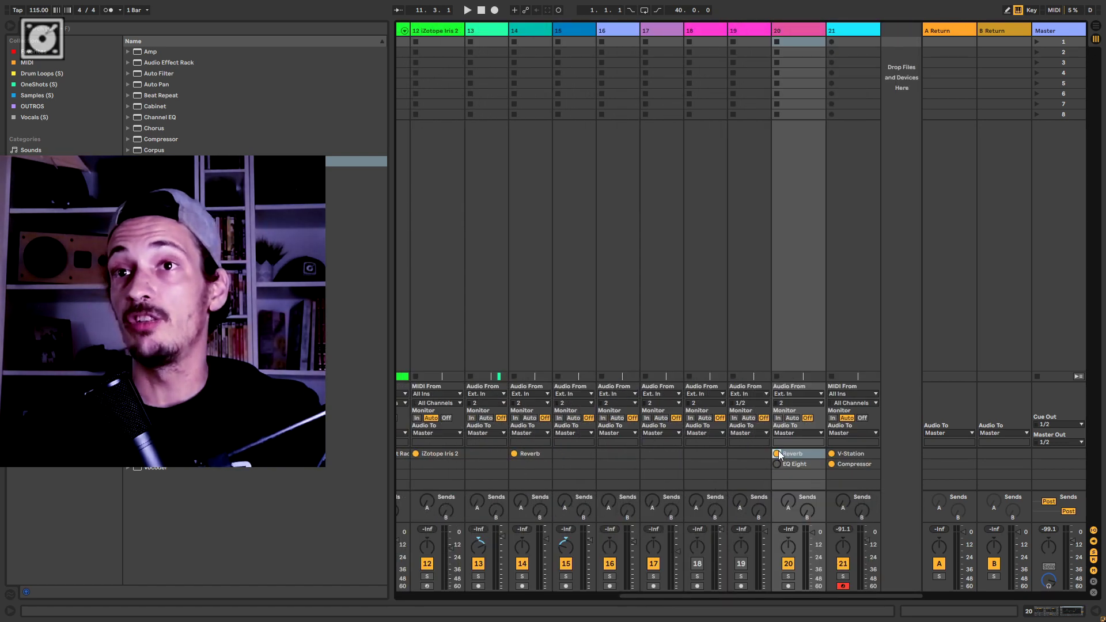
left_click(778, 455)
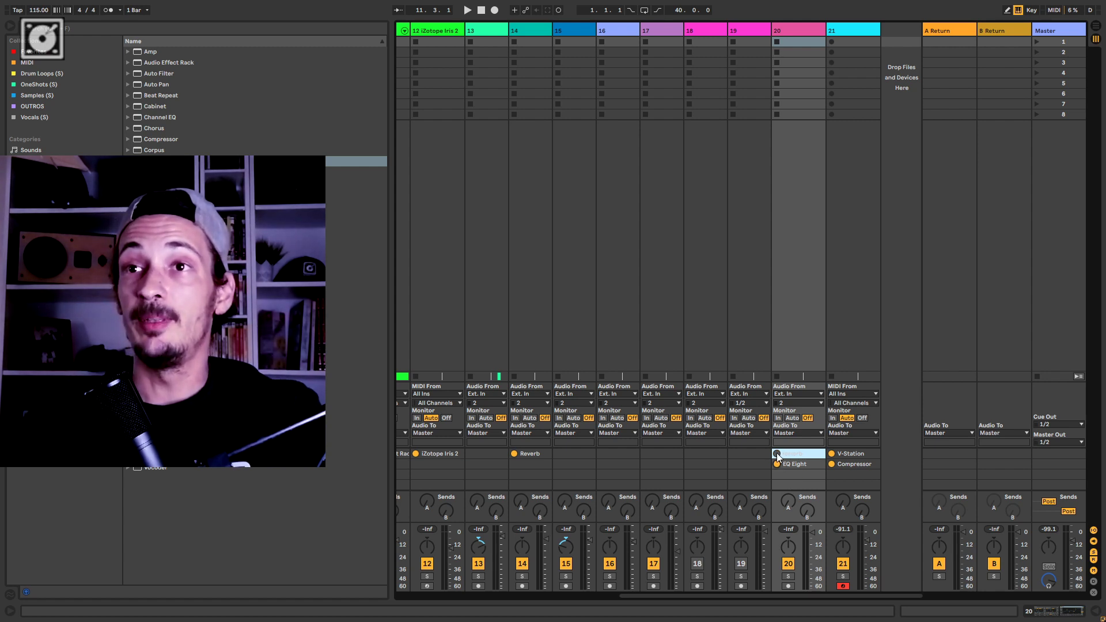
left_click_drag(800, 458, 799, 460)
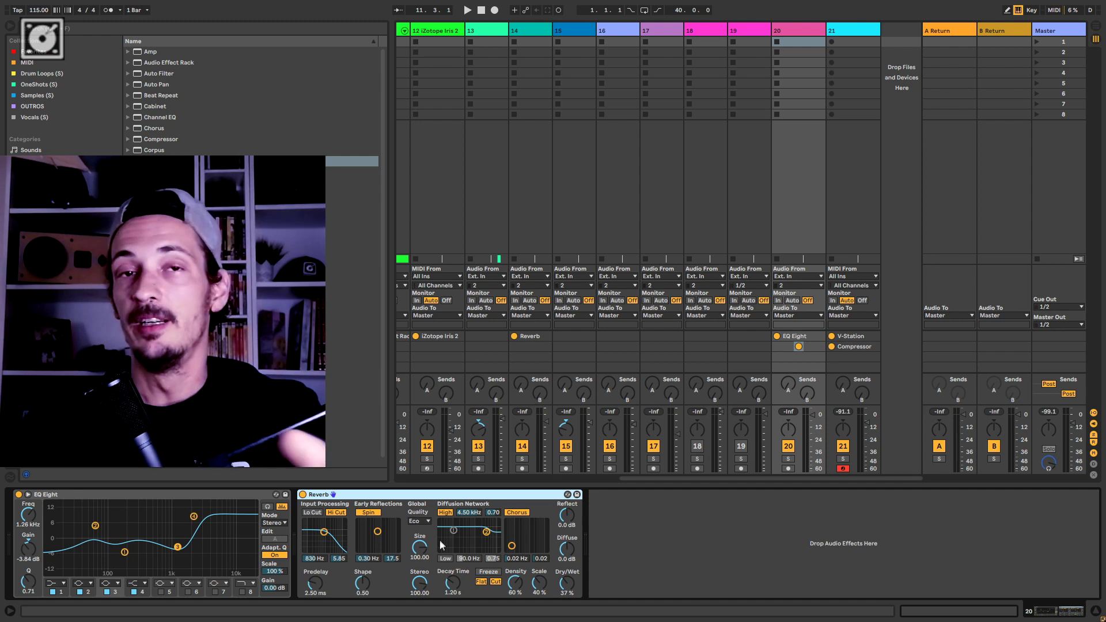